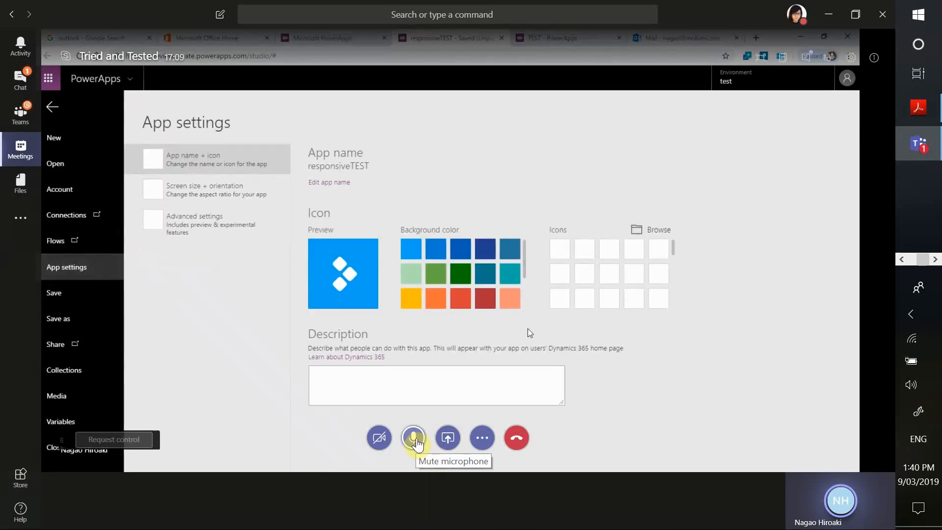
# Mute the meeting microphone and toggle it as needed while following the shared responsiveTEST app demonstration
pyautogui.click(415, 440)
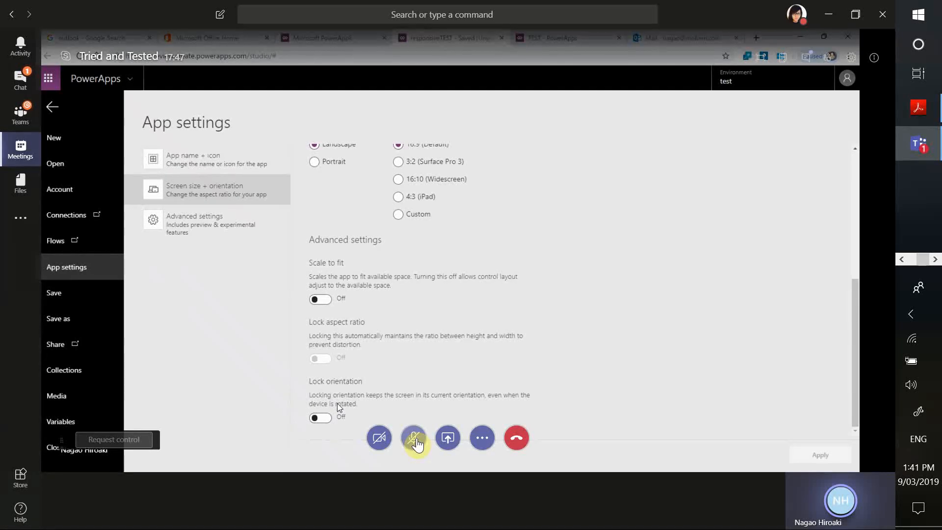
pyautogui.scroll(3, 333, 311)
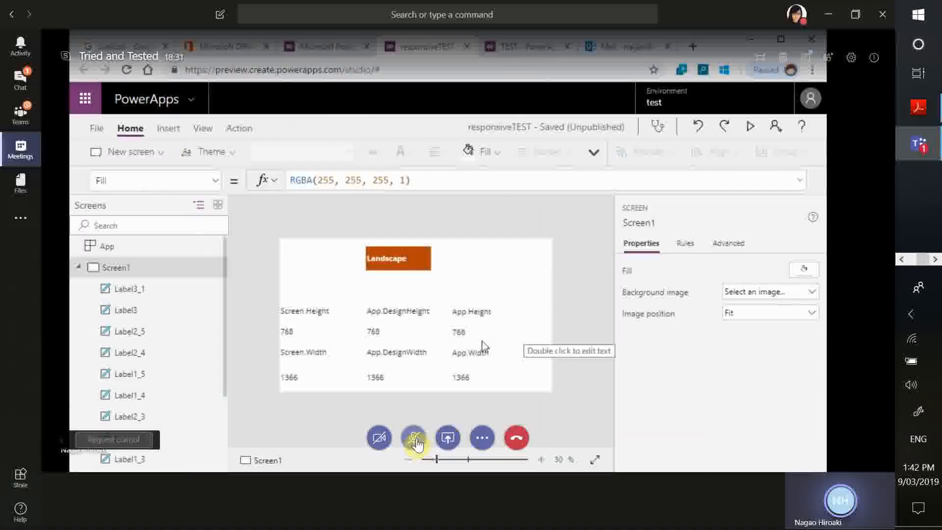
pyautogui.click(415, 439)
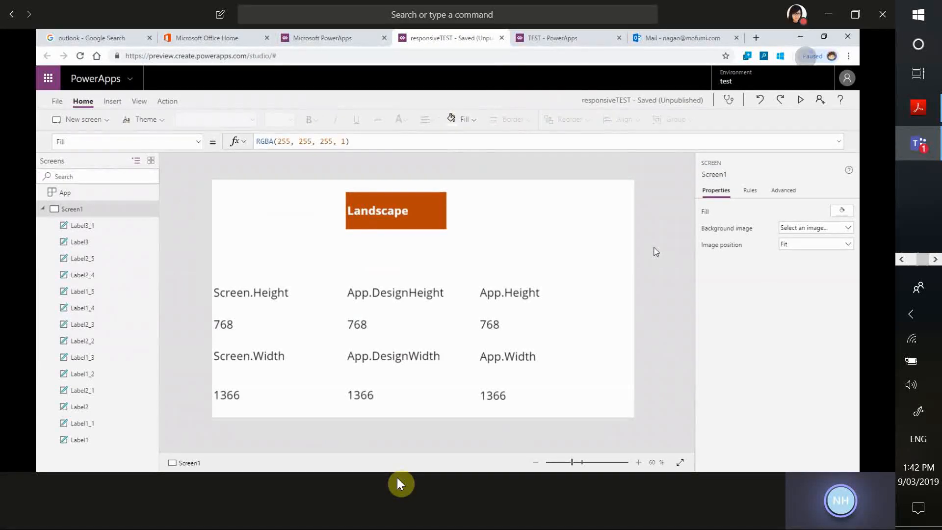
pyautogui.moveTo(396, 464)
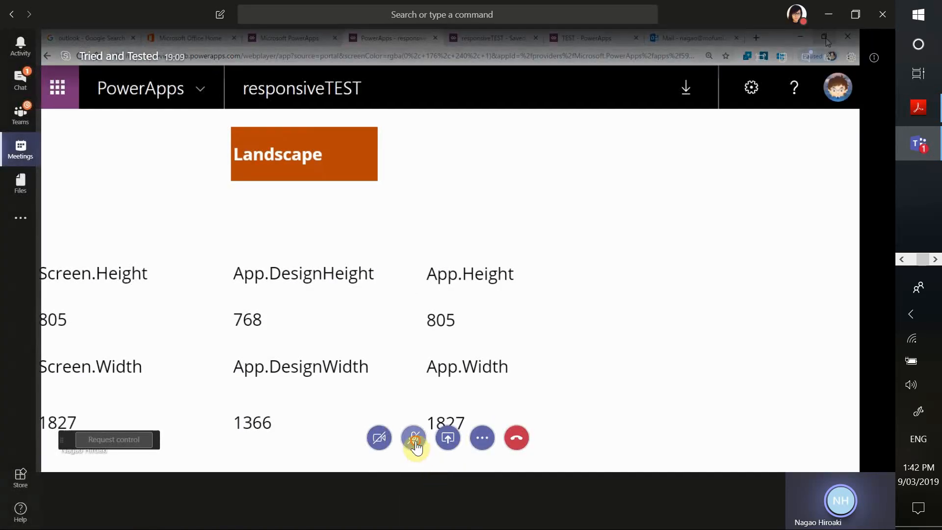
pyautogui.click(414, 442)
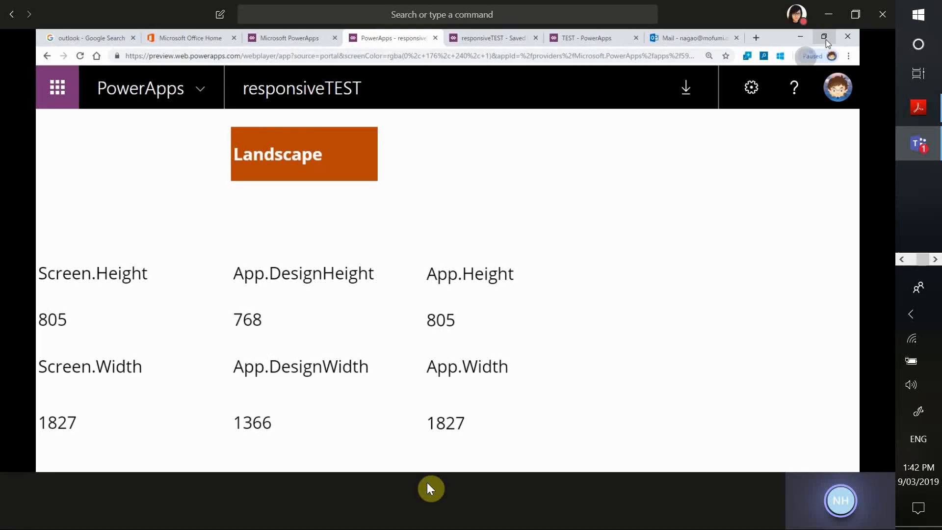
# Restore the maximized browser window running responsiveTEST to a smaller size to check how its height and width values respond
pyautogui.moveTo(422, 489)
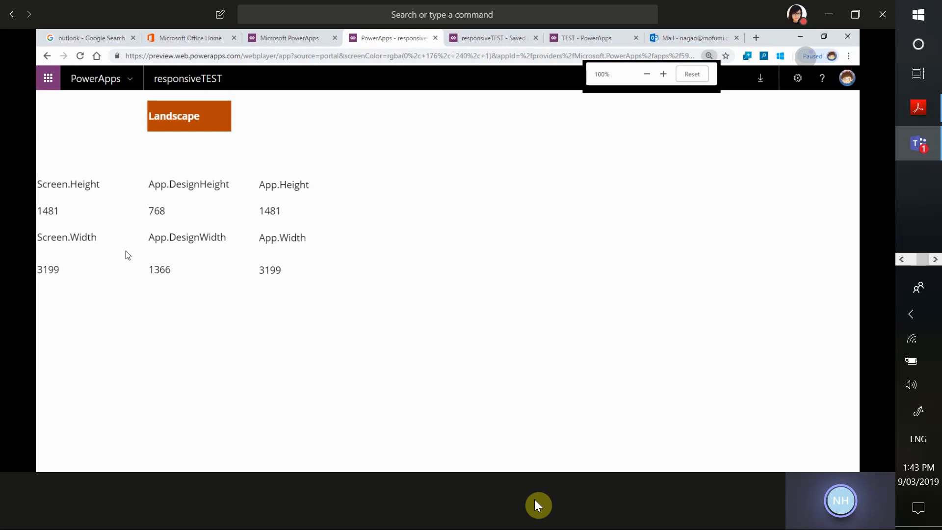
pyautogui.click(827, 44)
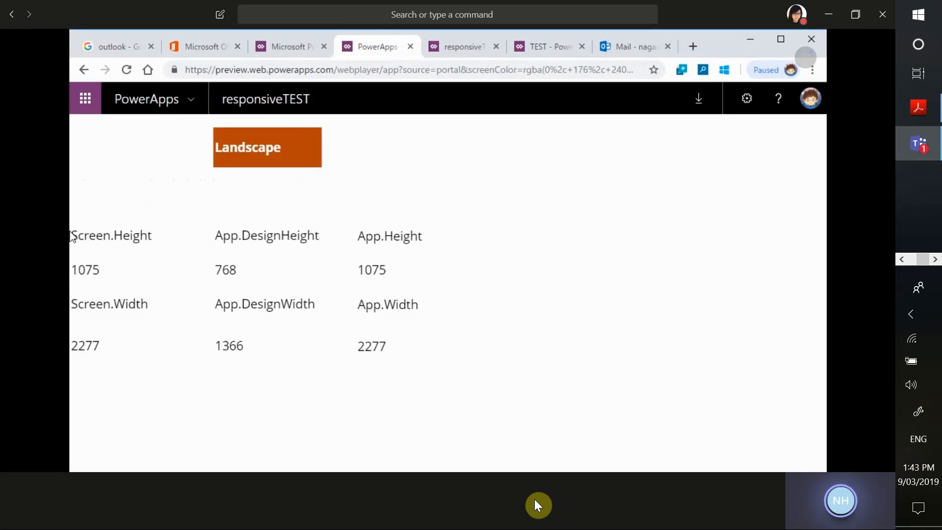
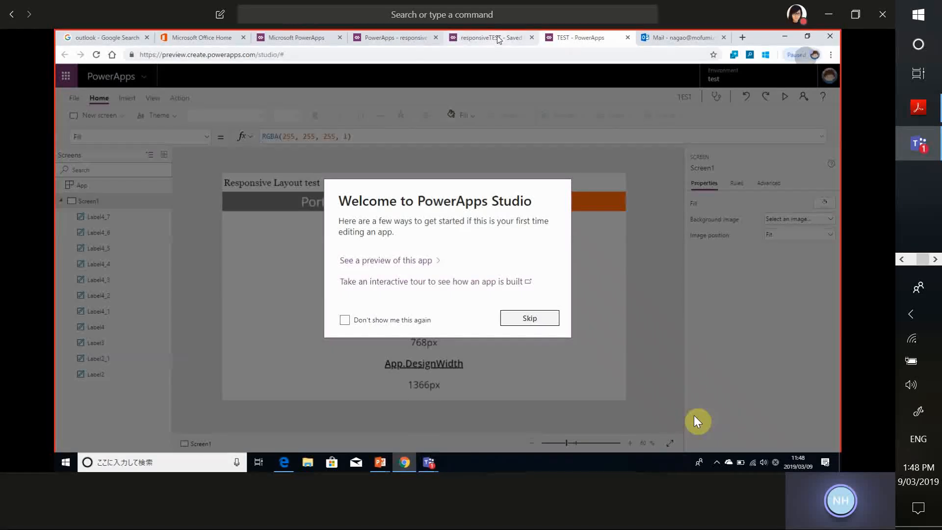
# Open the rss app for editing from the PowerApps app list and skip the studio's welcome message
pyautogui.click(297, 38)
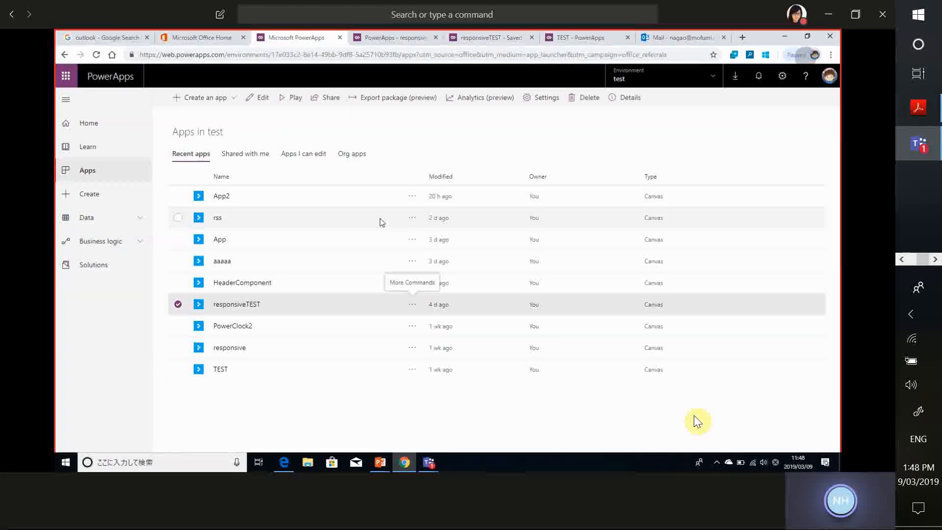
pyautogui.click(412, 217)
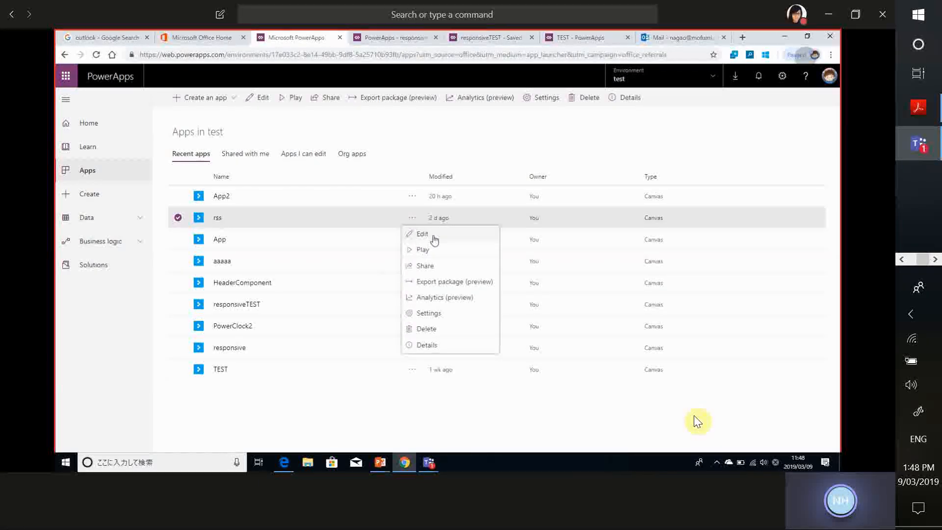
pyautogui.click(434, 238)
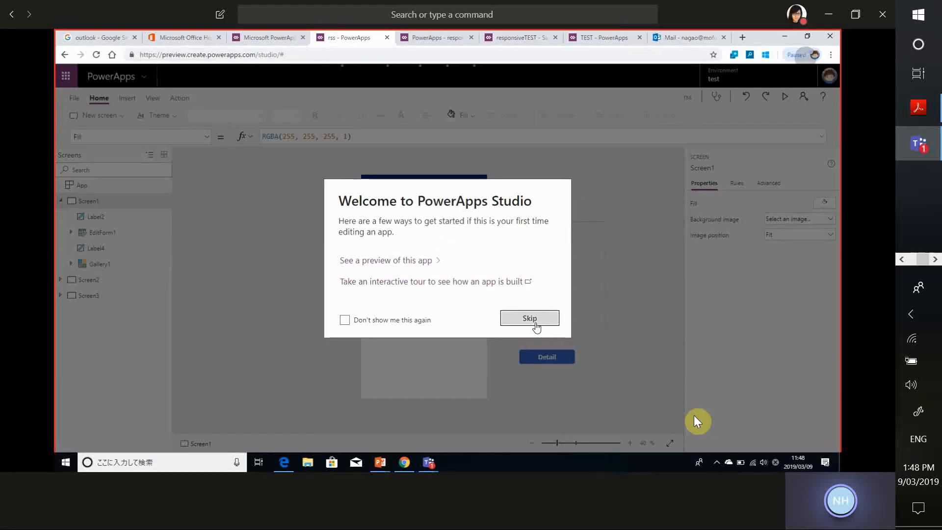
pyautogui.click(535, 323)
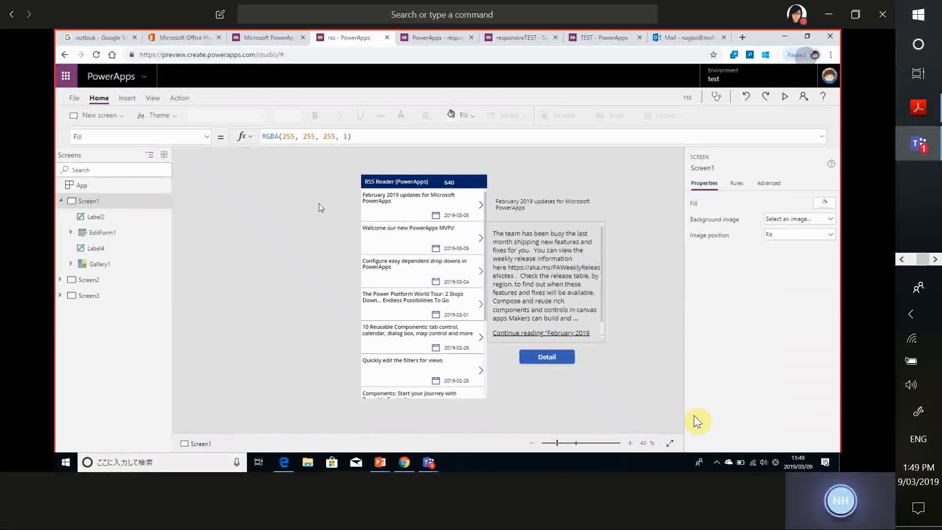
# Preview the rss app in the studio and resize the browser window to check how its layout responds
pyautogui.click(785, 98)
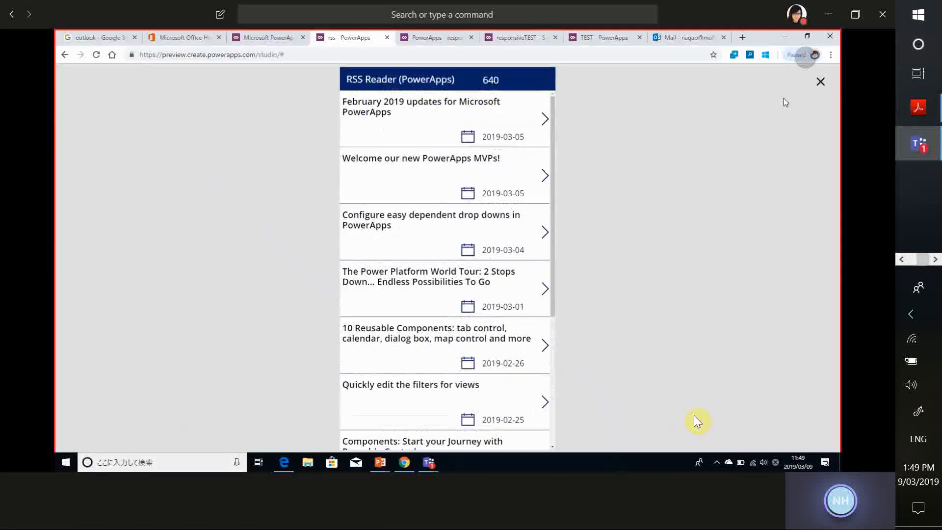
pyautogui.click(824, 81)
pyautogui.click(548, 290)
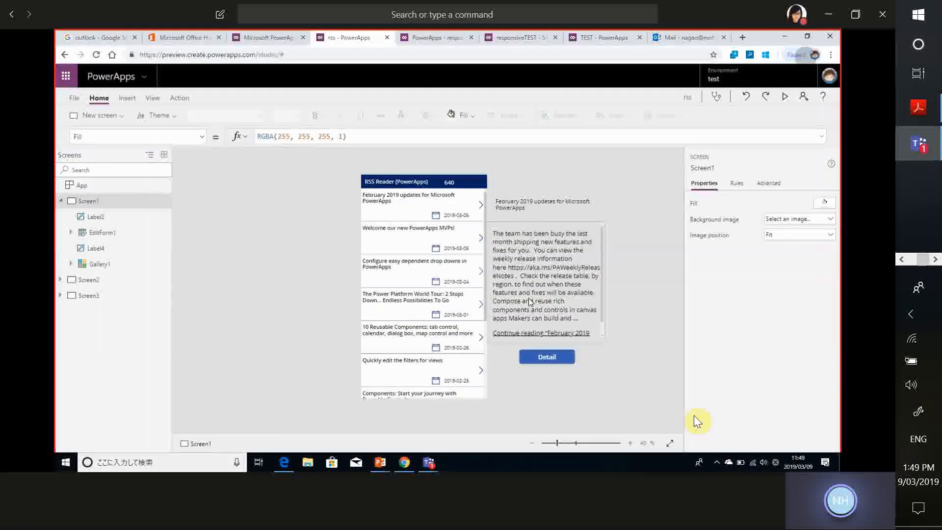
pyautogui.click(785, 98)
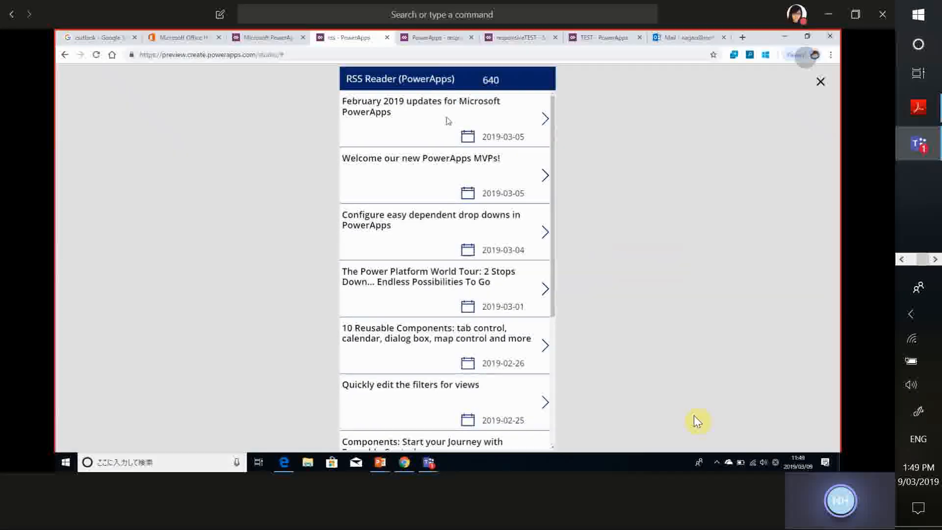
pyautogui.click(806, 35)
pyautogui.moveTo(805, 118); pyautogui.dragTo(839, 118)
pyautogui.click(806, 38)
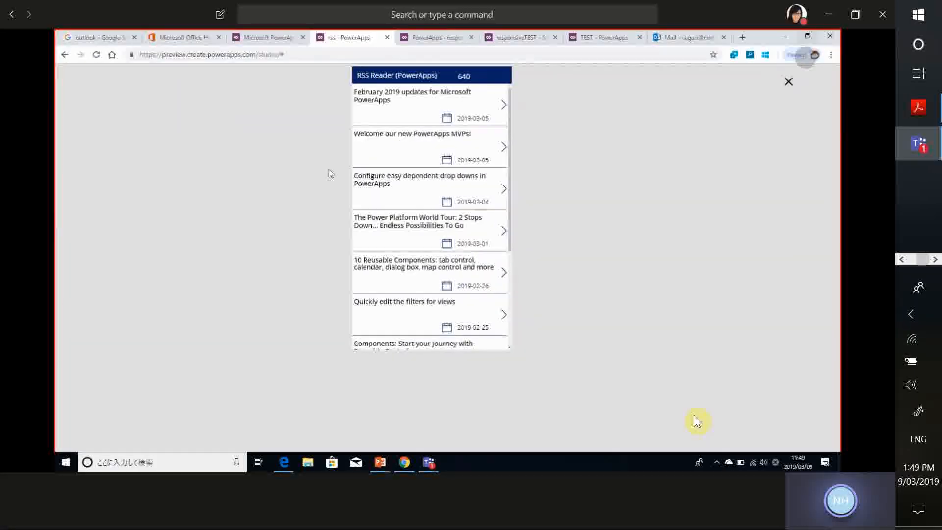
# Play the rss app from the PowerApps app list and select the "Welcome our new PowerApps MVPs!" article
pyautogui.hotkey('ctrl', 'shift', 'Tab')
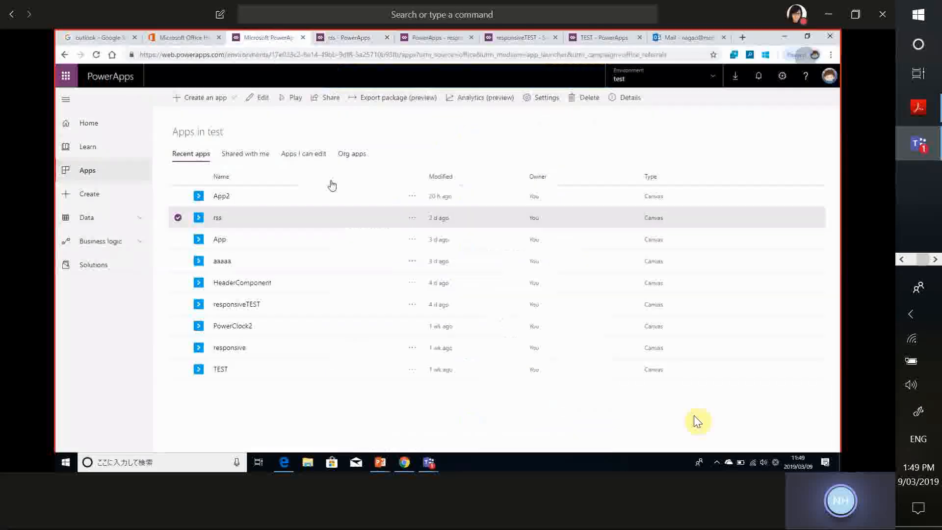
pyautogui.click(218, 219)
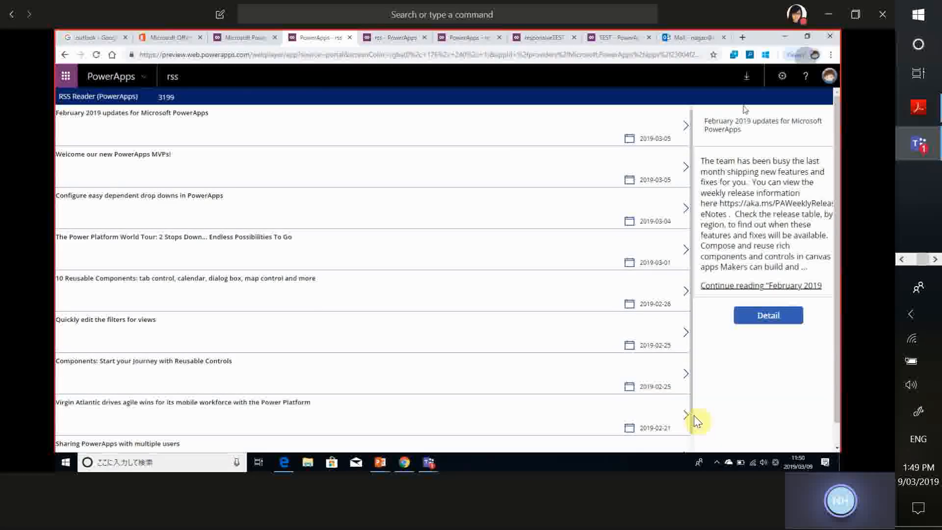
pyautogui.click(685, 167)
# Narrow the browser window to check the phone layout, open the February 2019 updates article there, and maximize the window again
pyautogui.click(806, 37)
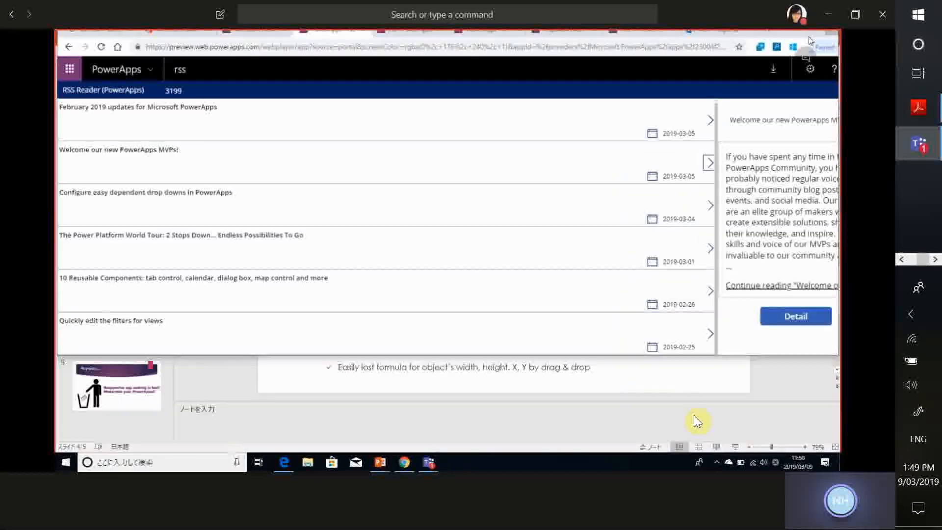
pyautogui.moveTo(766, 116); pyautogui.dragTo(322, 113)
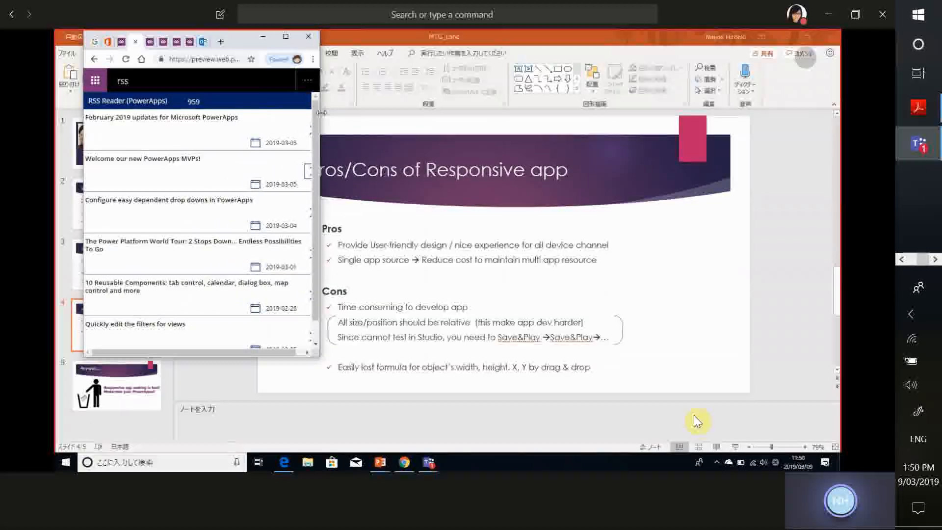
pyautogui.scroll(-1, 314, 182)
pyautogui.scroll(1, 314, 174)
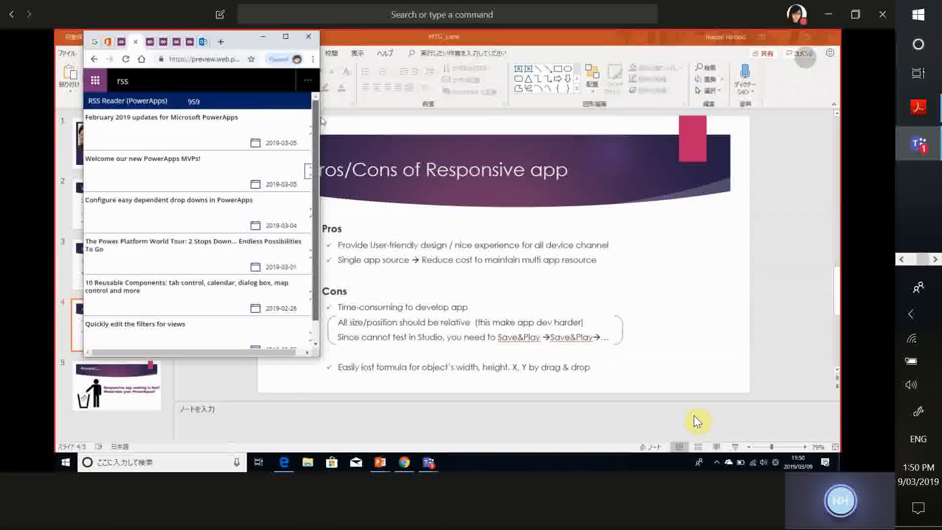
pyautogui.click(181, 140)
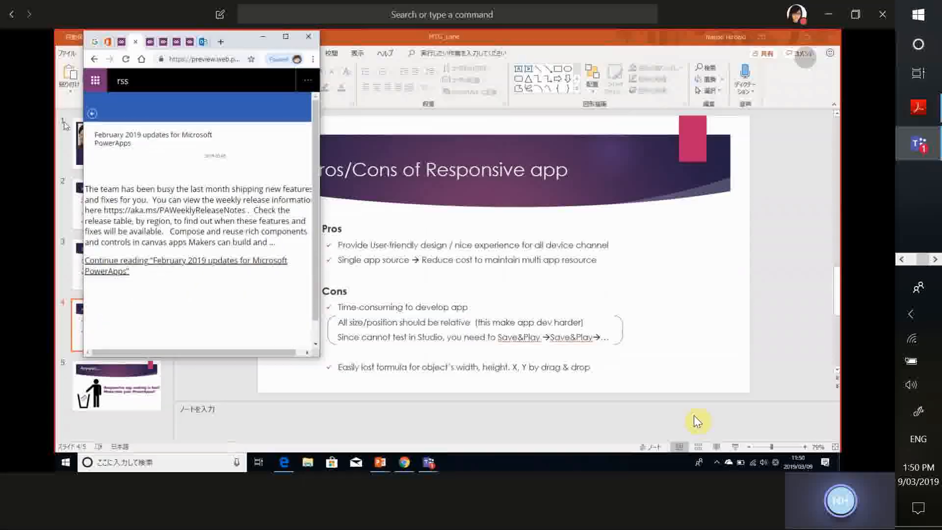
pyautogui.click(286, 37)
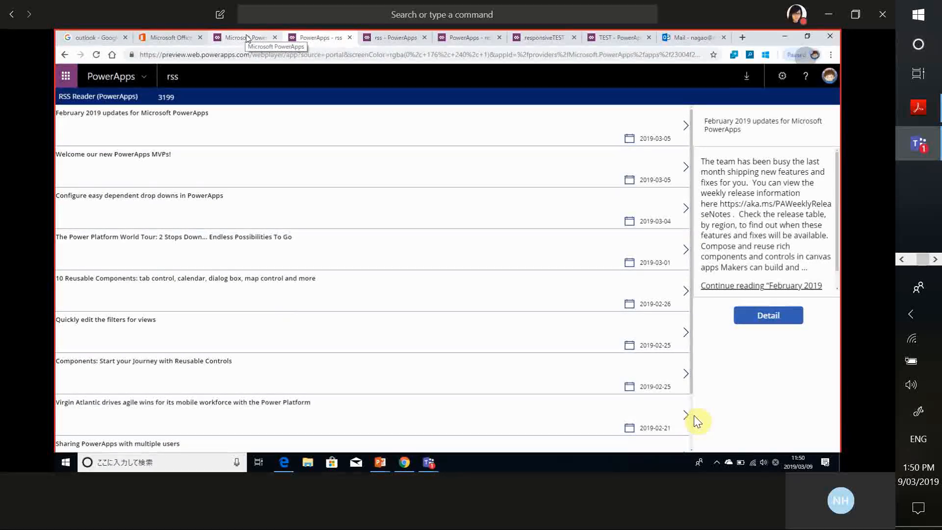
# Return to the rss app in the studio, leave its preview and dismiss the tip message
pyautogui.click(392, 37)
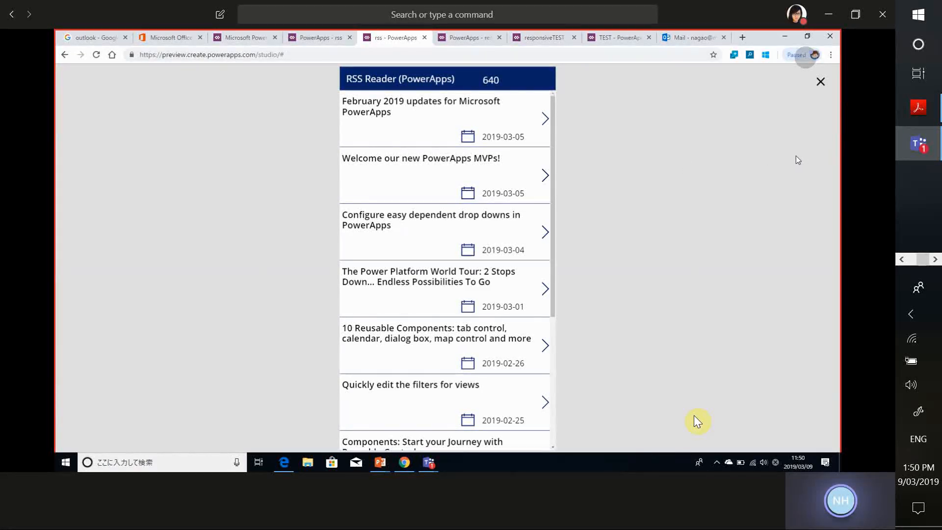
pyautogui.click(813, 85)
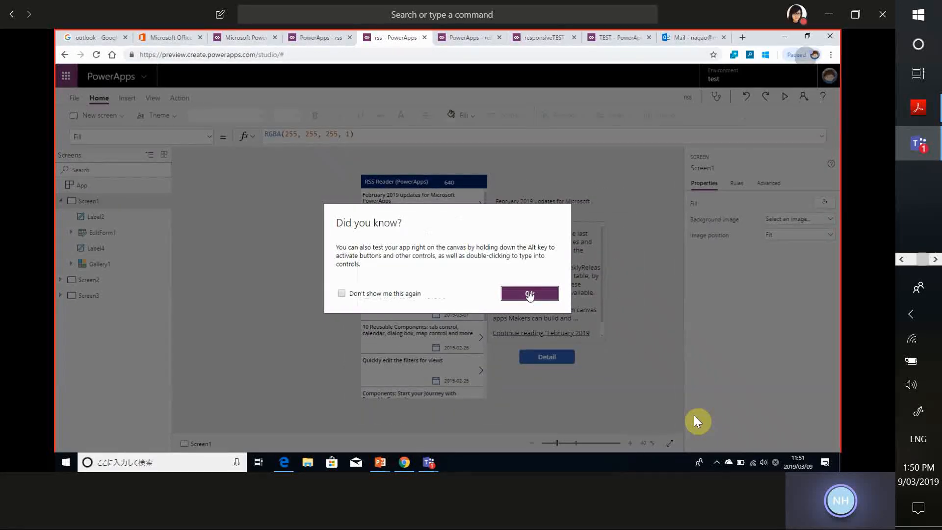
pyautogui.click(530, 293)
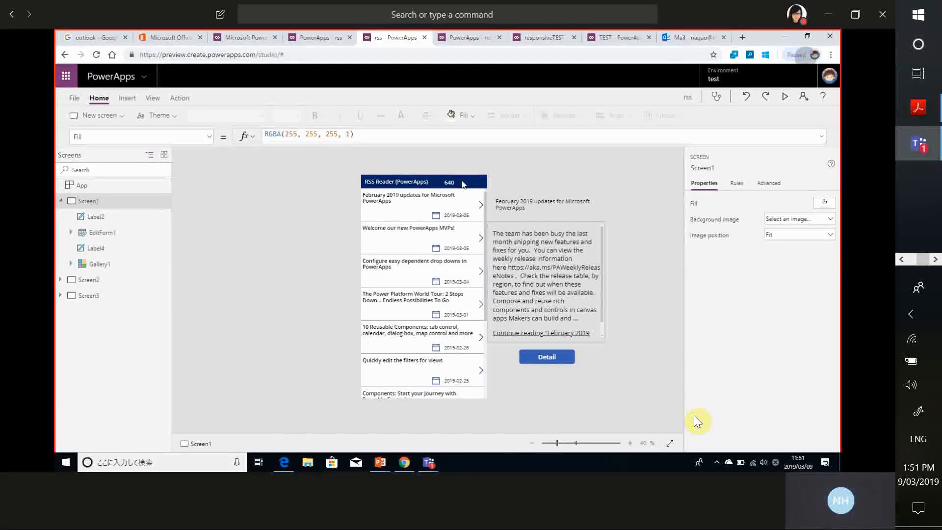
# Show the Width property formula of Gallery1 on Screen1
pyautogui.click(407, 208)
pyautogui.click(407, 208)
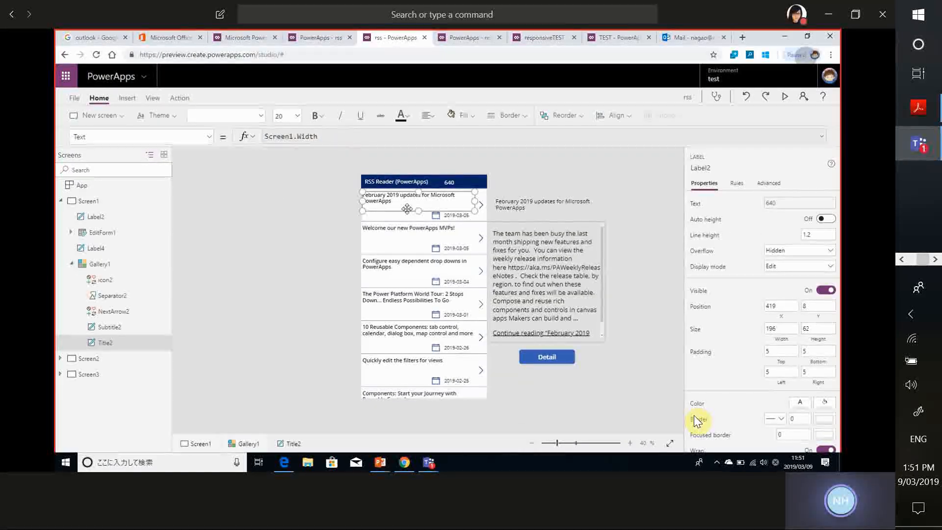
pyautogui.click(129, 265)
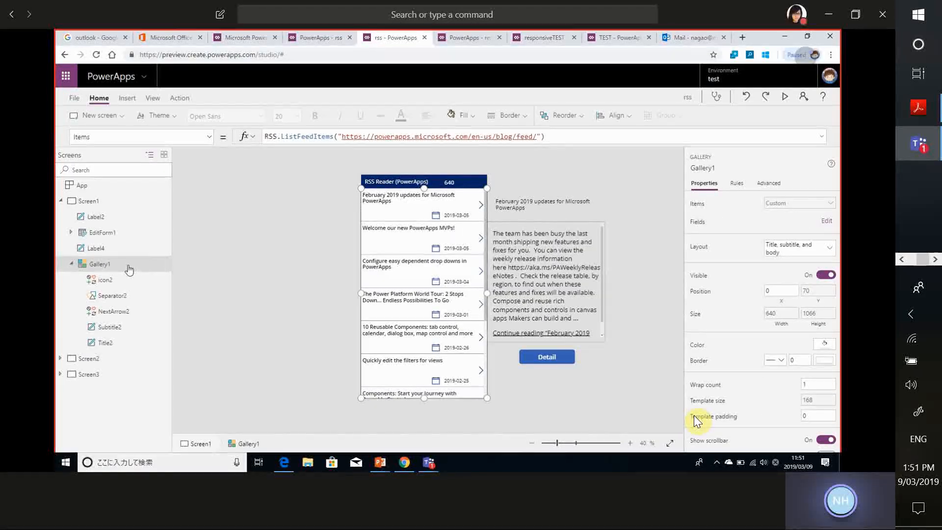
pyautogui.click(147, 137)
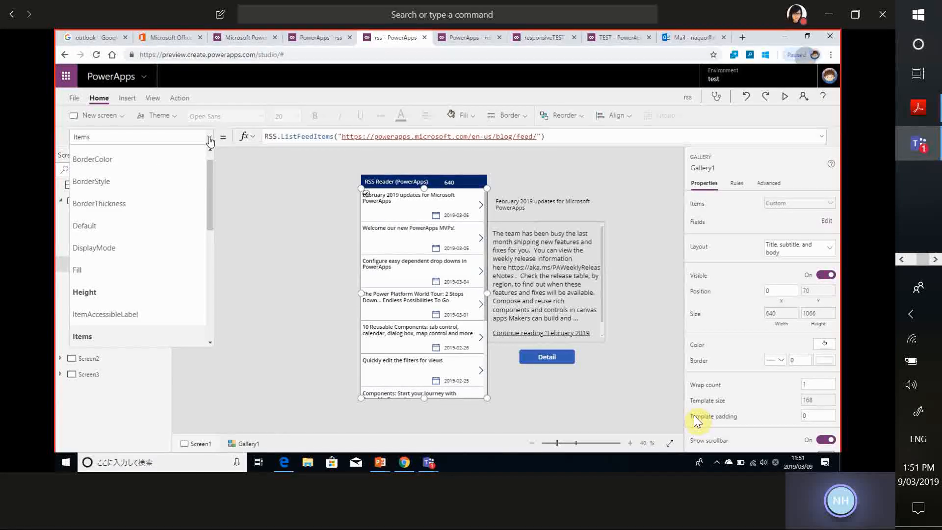
pyautogui.scroll(-5, 130, 273)
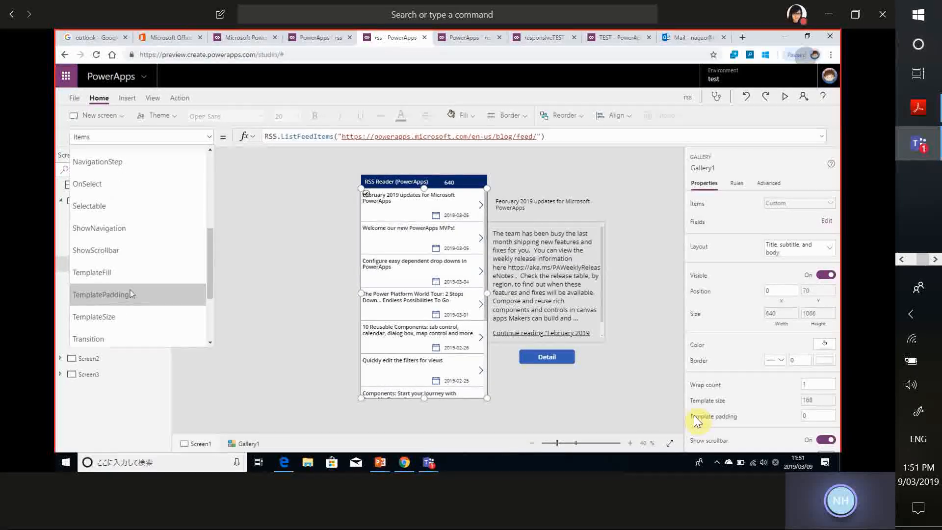
pyautogui.scroll(-2, 131, 289)
pyautogui.click(131, 271)
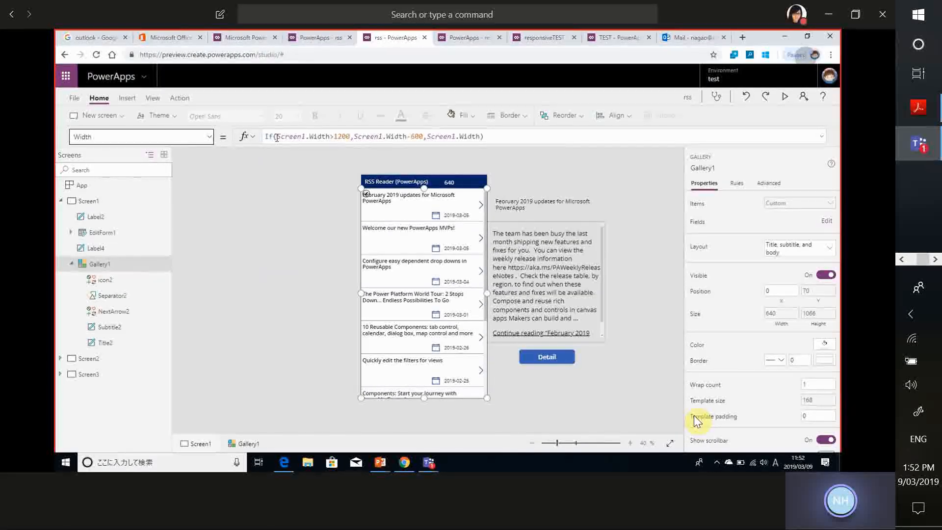
# Show the Width property formula of the Title2 label inside Gallery1
pyautogui.click(399, 199)
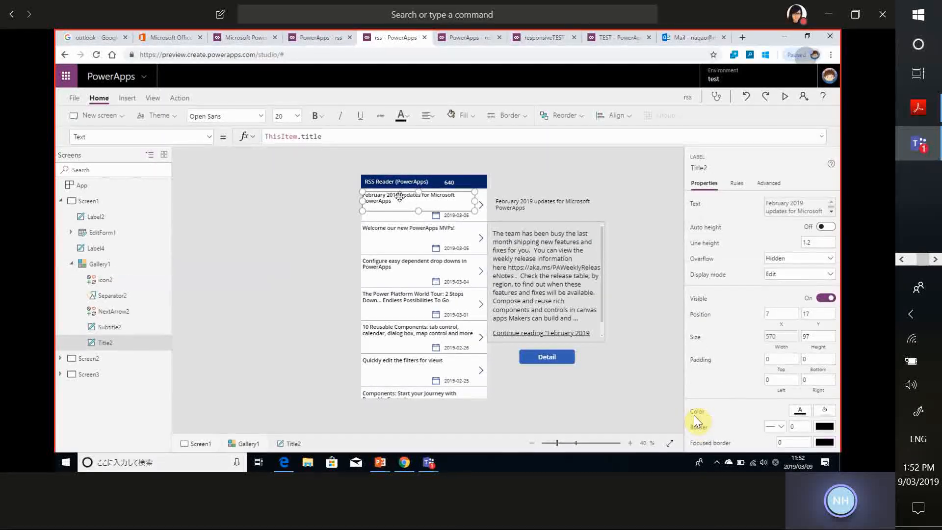
pyautogui.click(458, 214)
pyautogui.click(422, 206)
pyautogui.click(197, 136)
pyautogui.scroll(-6, 169, 294)
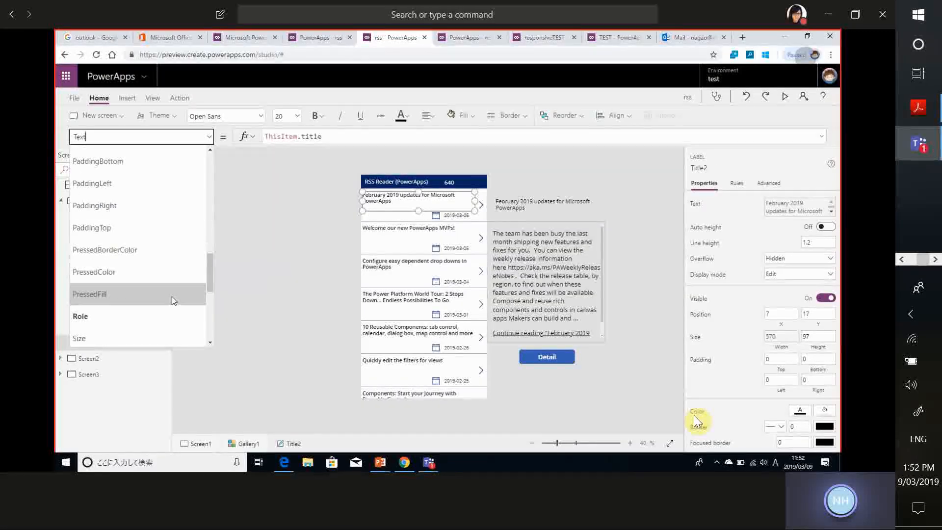
pyautogui.scroll(-2, 165, 318)
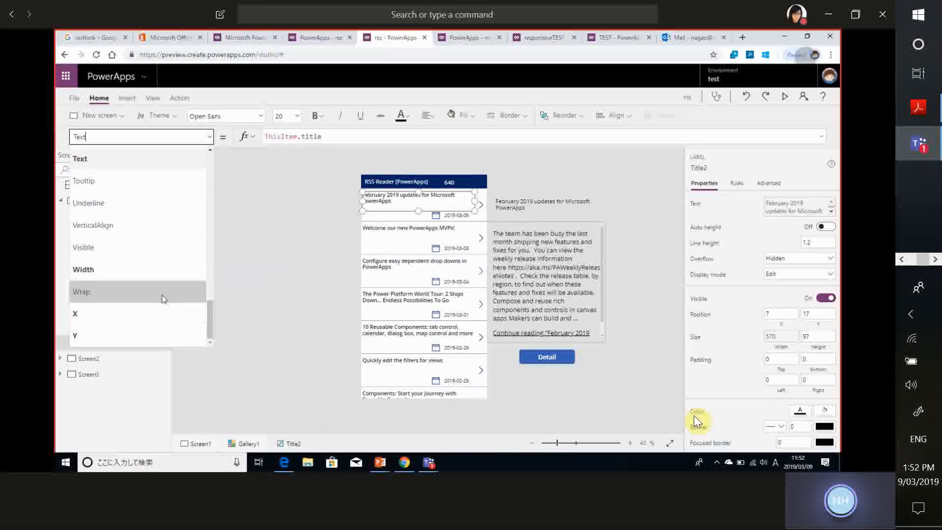
pyautogui.click(170, 269)
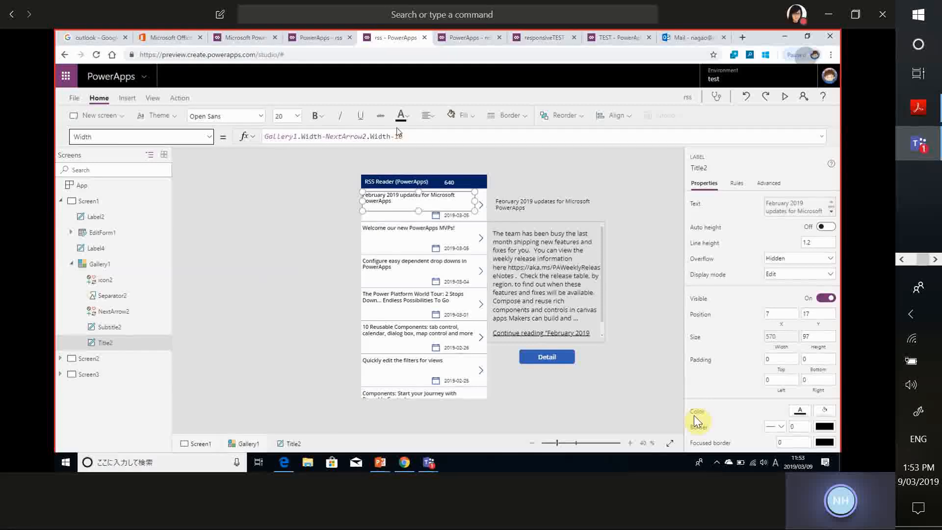
# Switch back to the running rss app and bring up the Teams call window
pyautogui.click(316, 35)
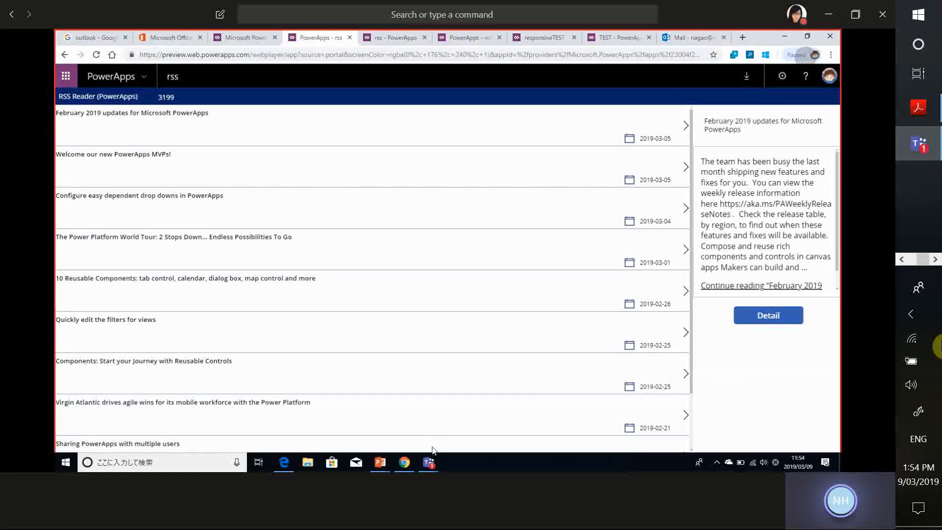
pyautogui.moveTo(429, 465)
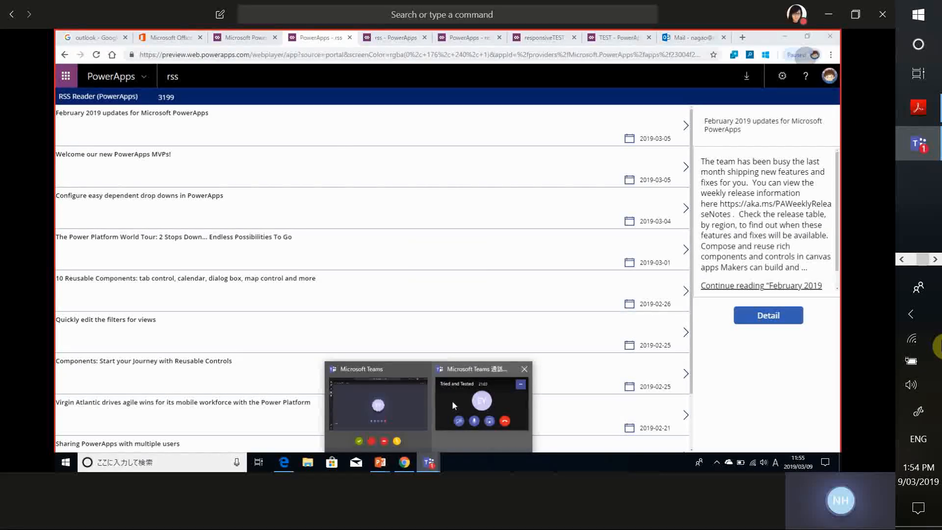
pyautogui.moveTo(451, 400)
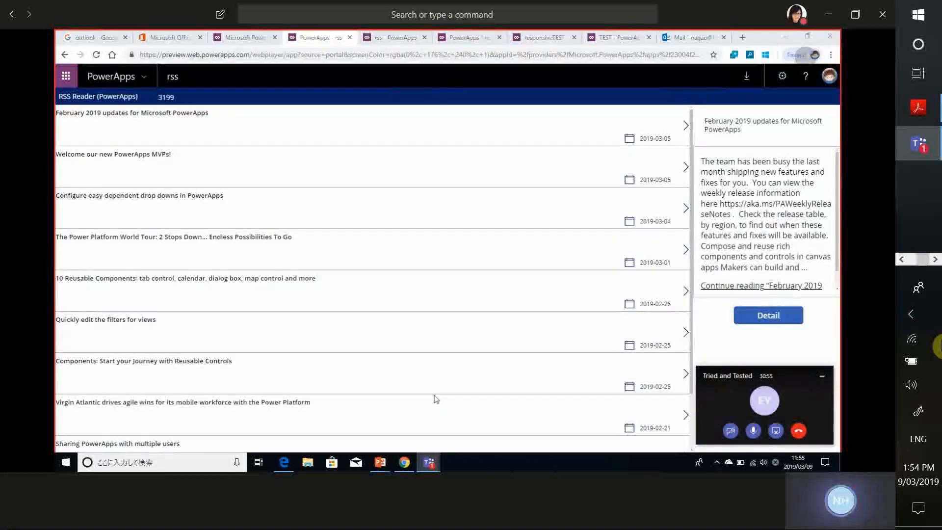